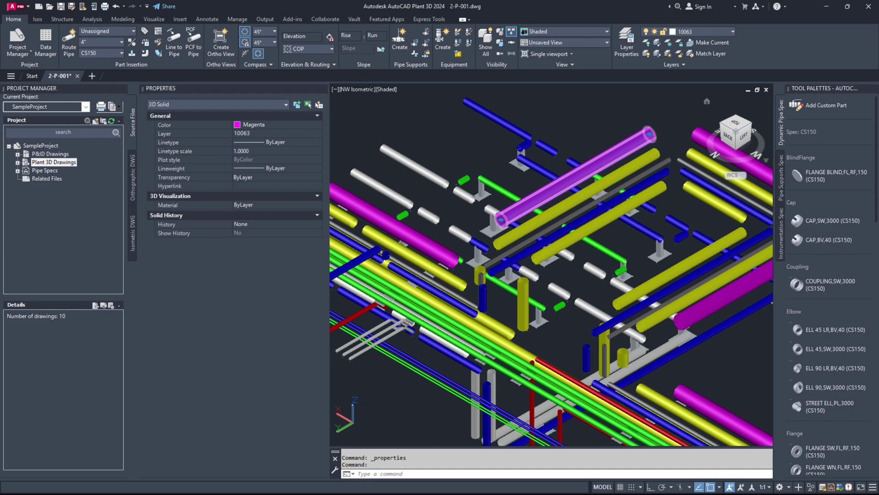
- Undo the last edit and switch the visual style to 2D Wireframe
key("ctrl+z")
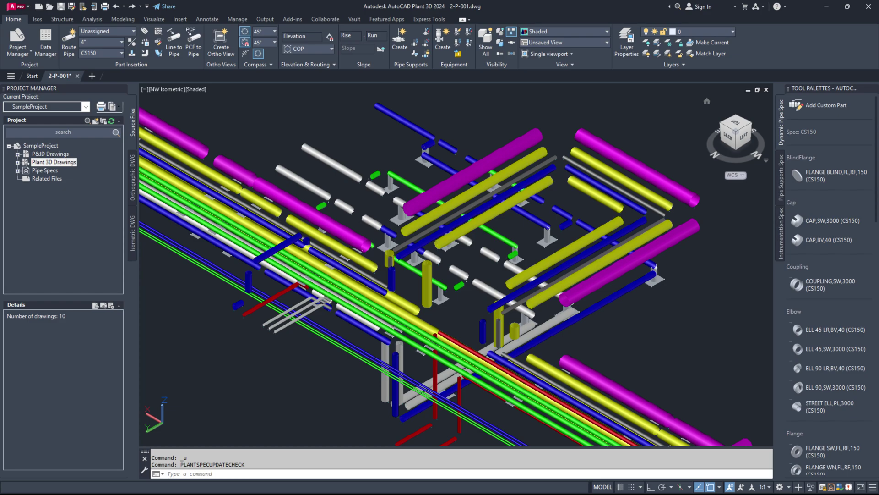
left_click(563, 31)
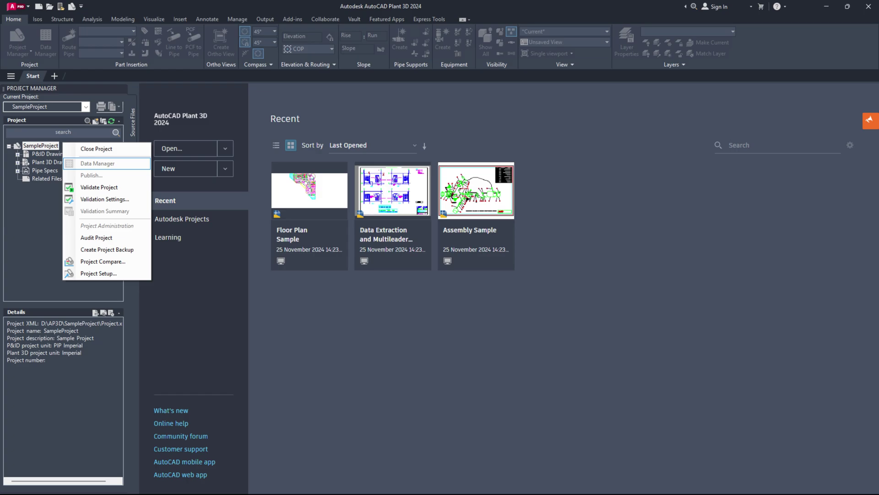
- Open drawing 2-P-001 from its context menu and start the FASTSHADEDMODE setting
right_click(69, 186)
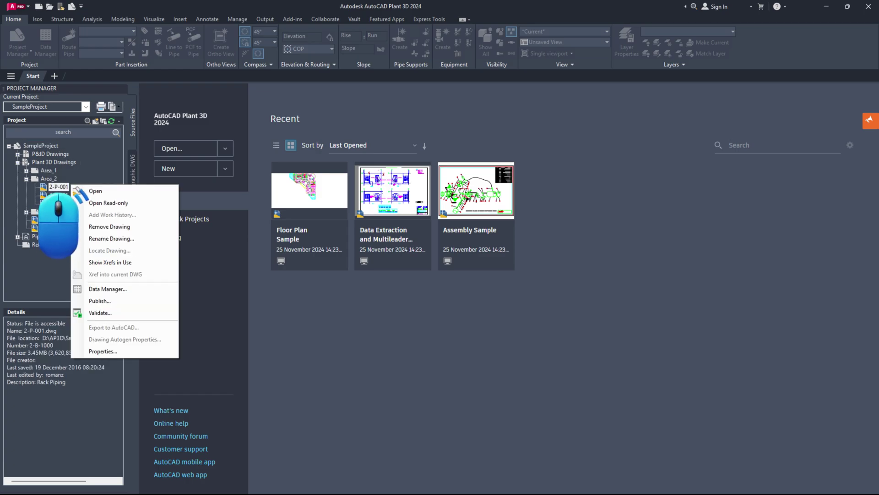
left_click(95, 190)
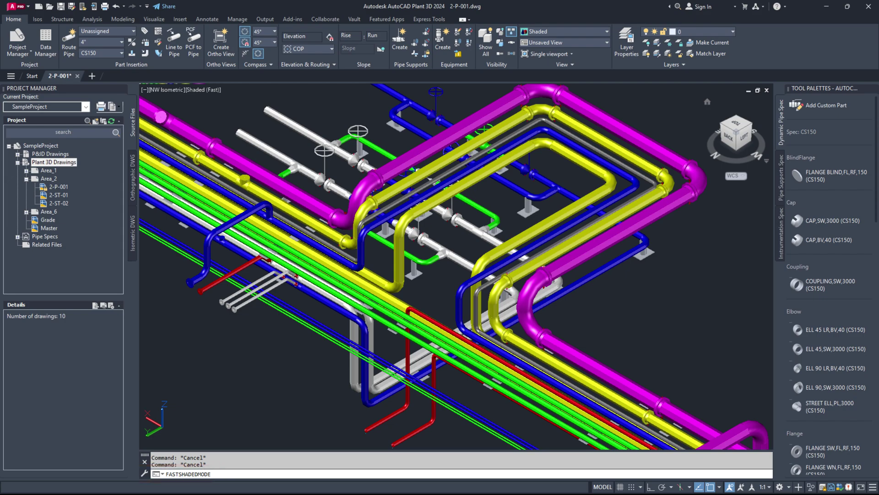
key("Return")
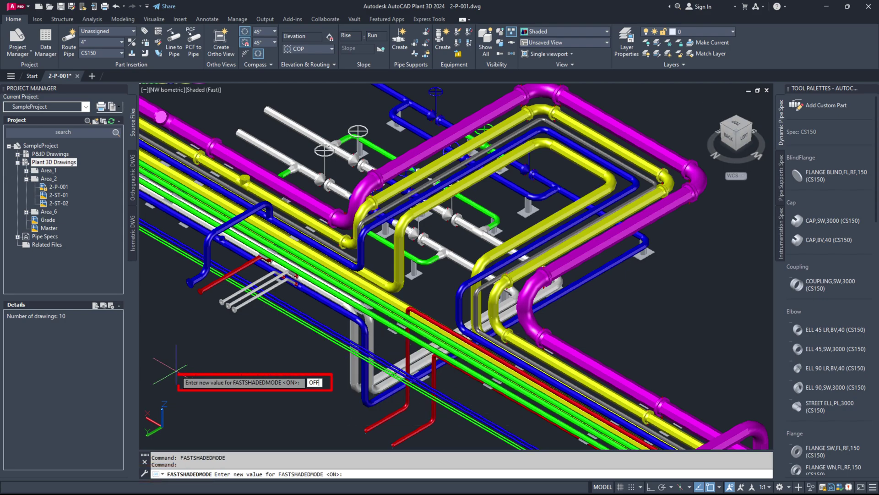
- Set FASTSHADEDMODE to OFF and show Properties of the magenta 24" CS150 pipe, line 10063
type("OFF")
key("Return")
double_click(448, 136)
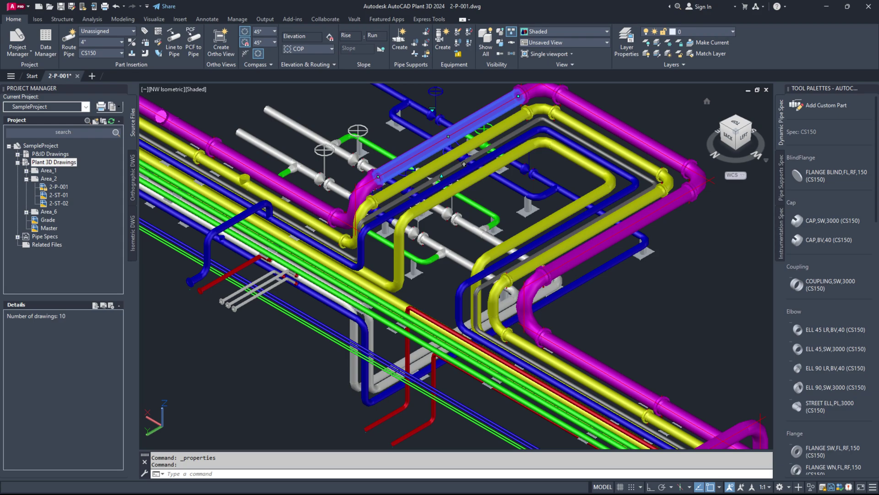
key("ctrl+1")
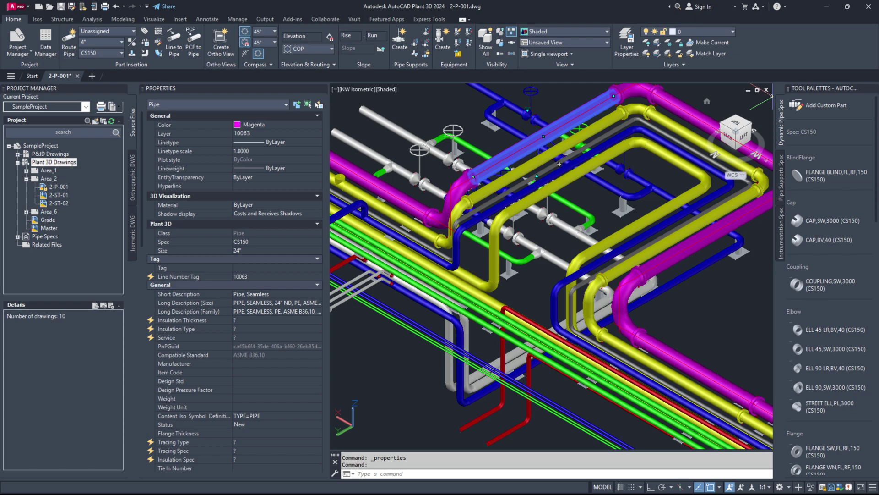
- Set Hardware Acceleration to Off in the GRAPHICSCONFIG Graphics Performance dialog
right_click(59, 186)
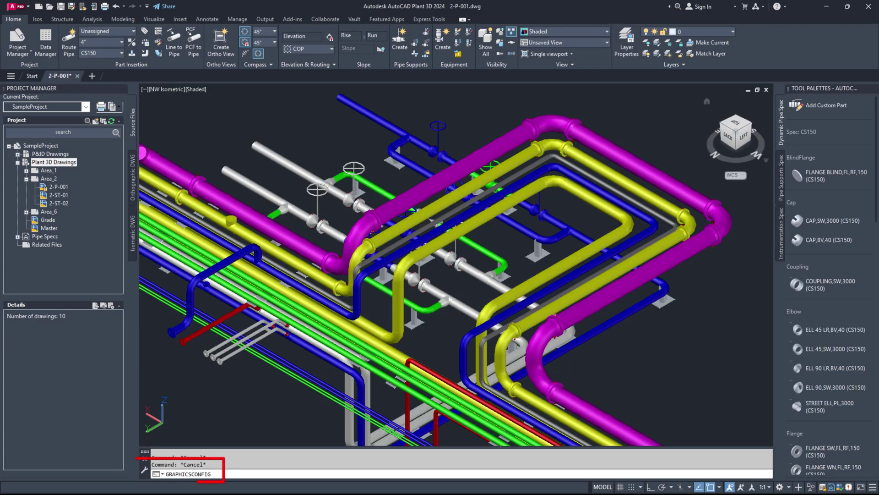
key("Return")
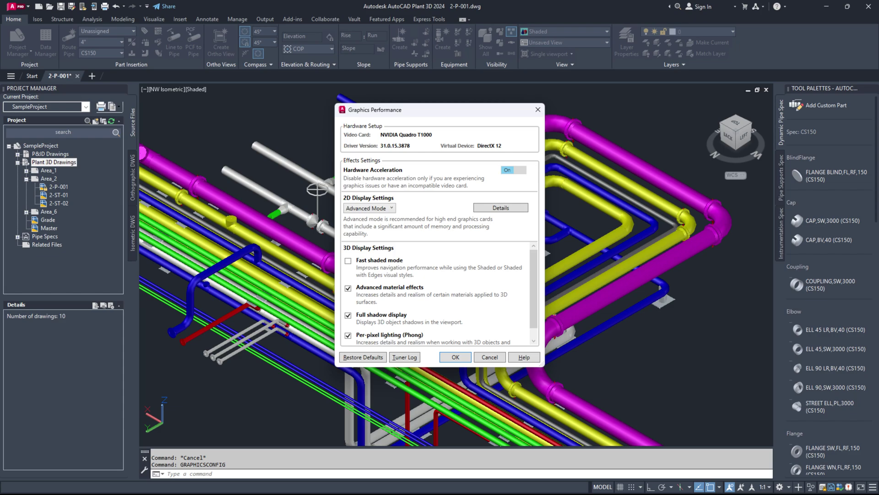
left_click(513, 170)
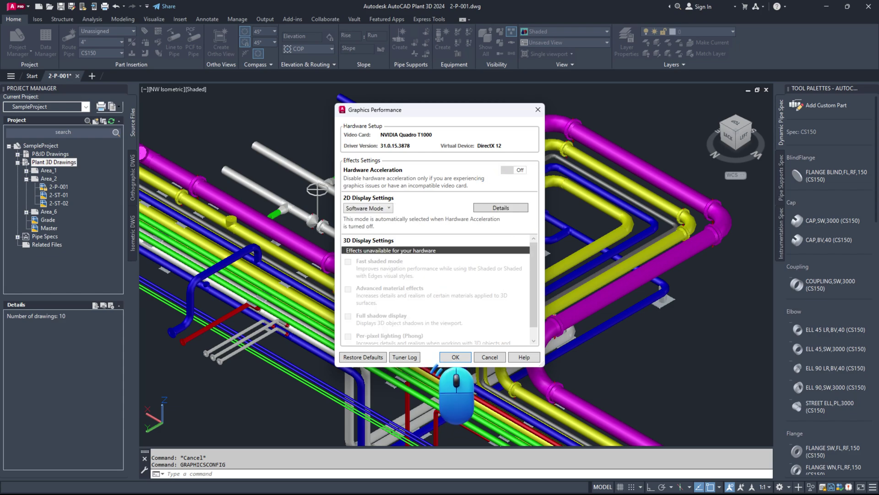
left_click(456, 357)
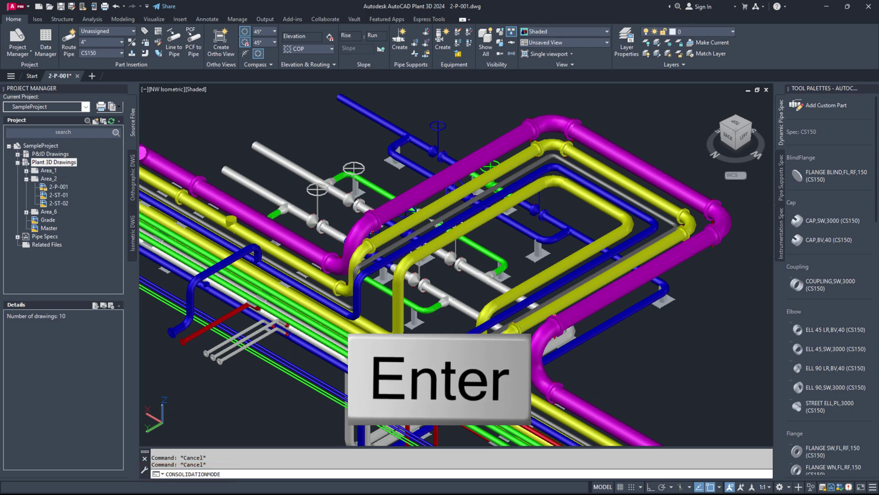
- Set CONSOLIDATIONMODE to 0 and enter REGEN3 to regenerate the 3D display
key("Return")
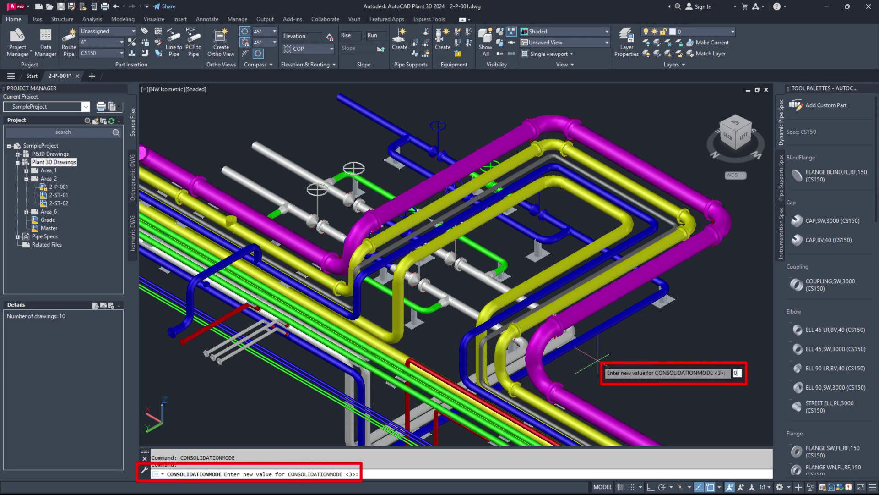
key("Escape")
type("REGEN3")
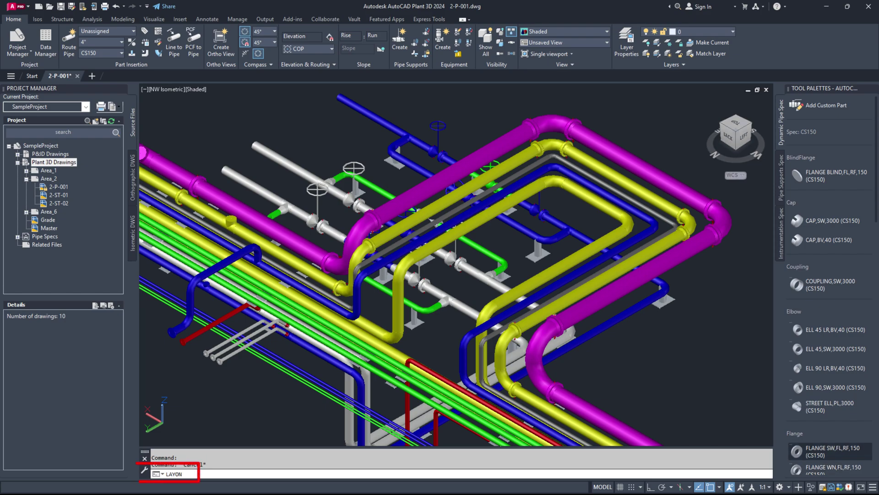
- Turn all layers on with LAYON, thaw layer 2-P-0010, and run UNISOLATE
key("Return")
key("BackSpace")
key("BackSpace")
type("ER")
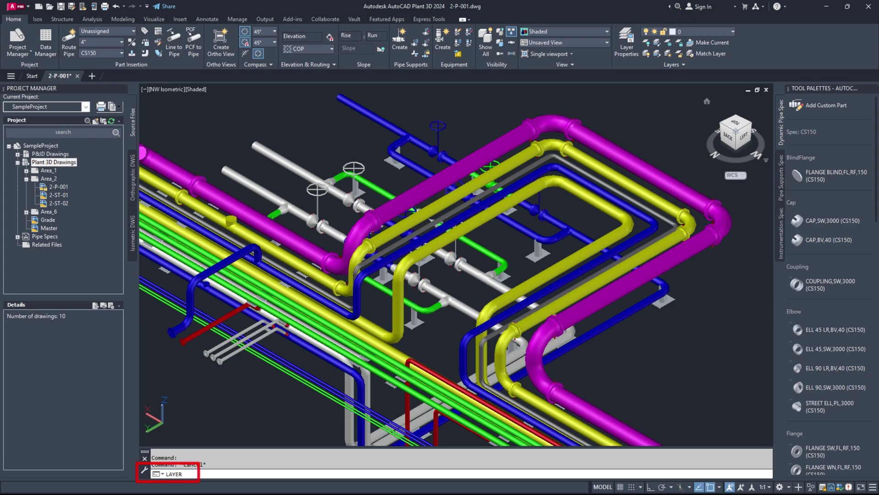
key("Return")
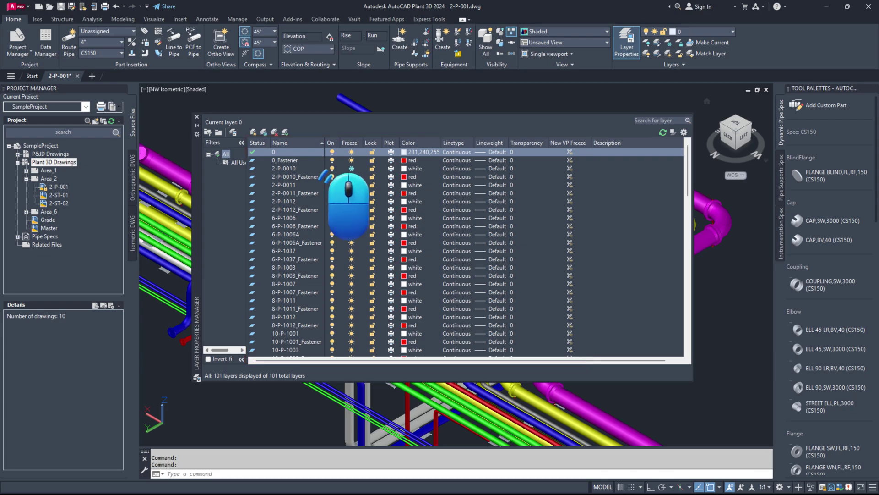
left_click(351, 168)
type("UNISOLATE")
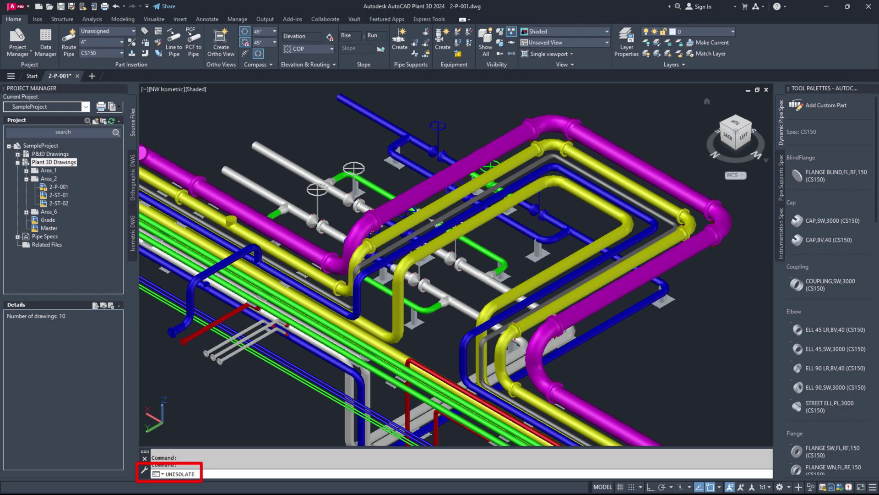
key("Return")
- Add TEST.dwg under Plant 3D Drawings, then AUDIT it, answering Y to fix 588 errors
right_click(76, 163)
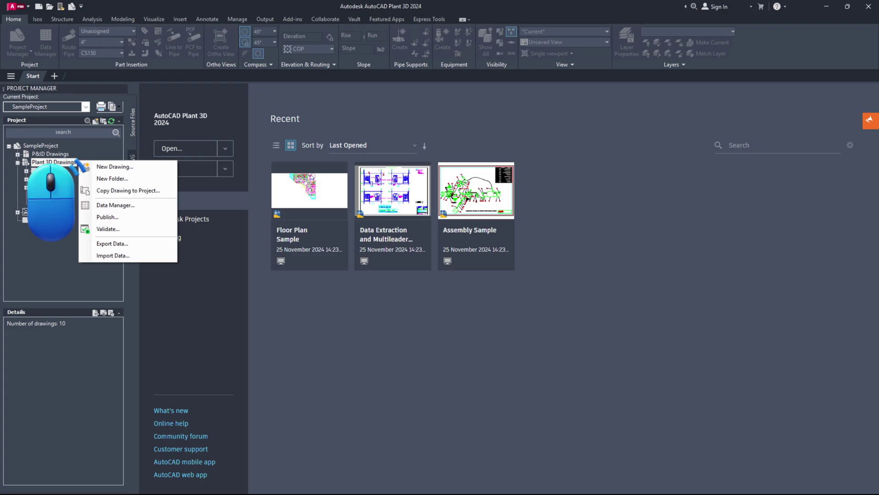
left_click(115, 167)
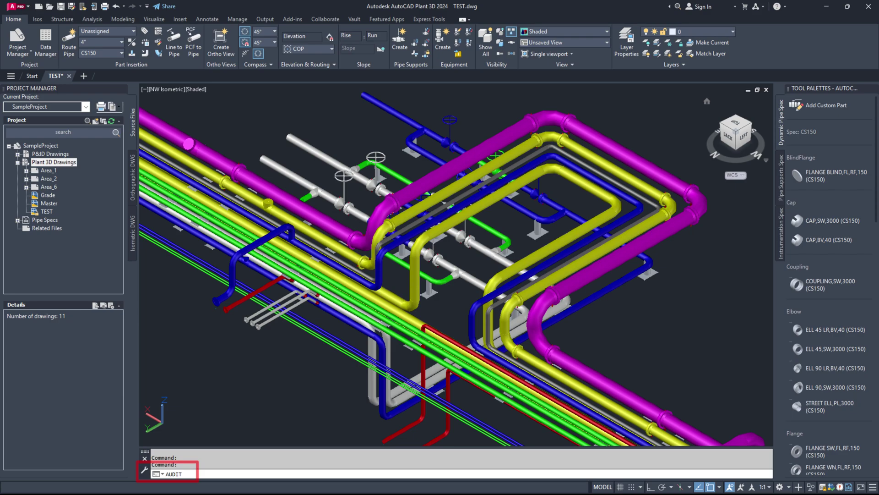
key("Return")
type("Y")
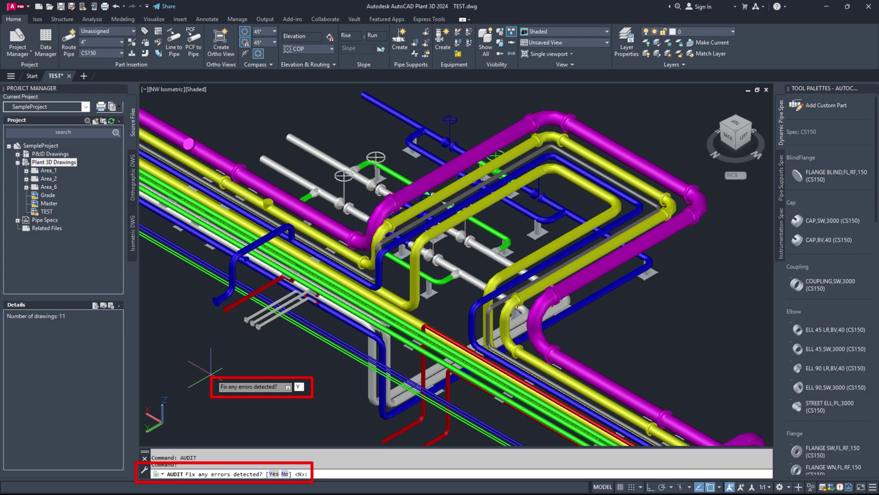
key("Return")
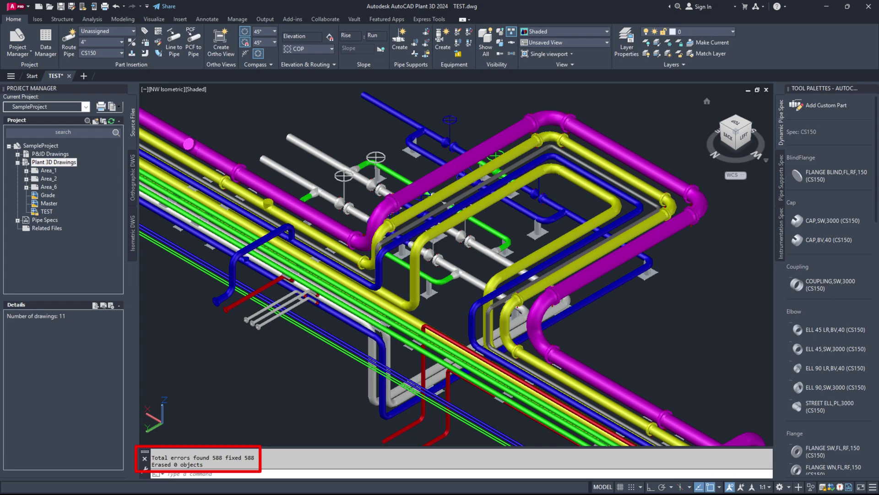
key("Escape")
key("Escape")
type("PURGE")
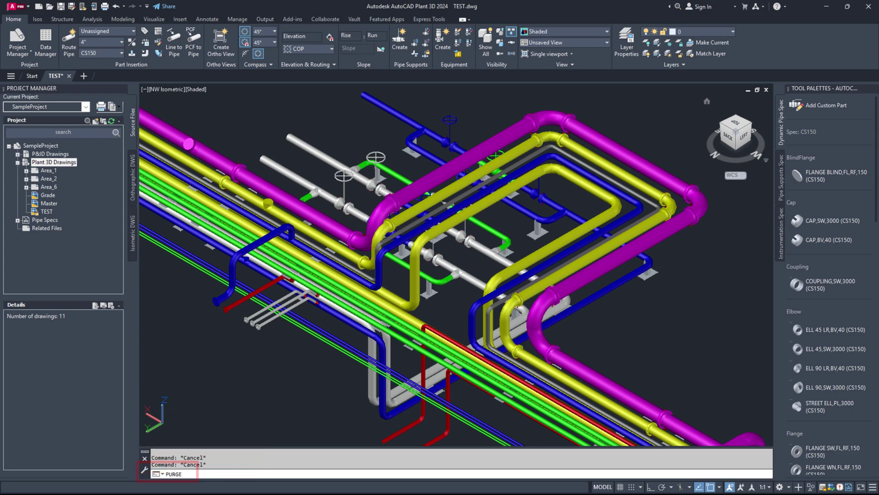
- Purge all unused items, nested items and orphaned data from TEST.dwg
key("Return")
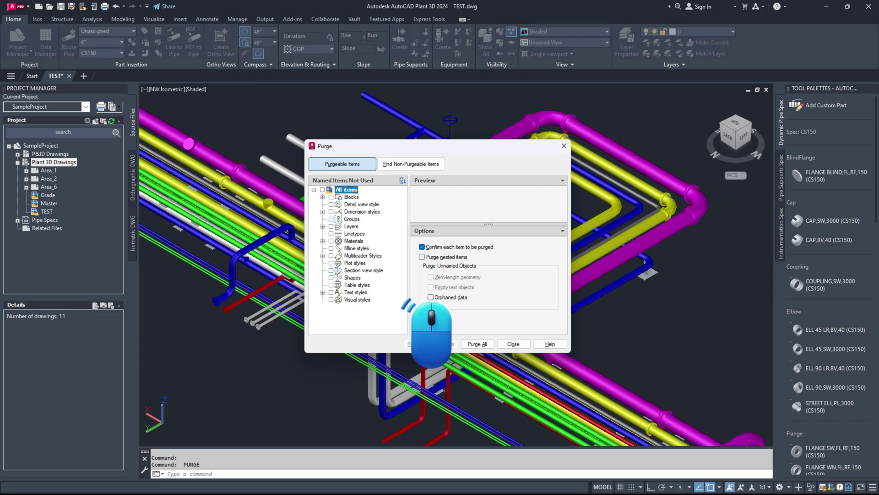
left_click(322, 190)
left_click(422, 257)
left_click(431, 297)
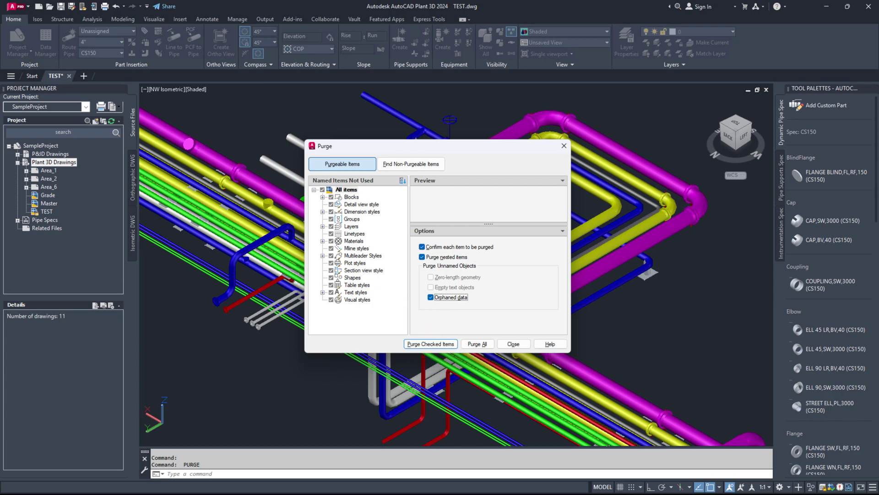
left_click(430, 344)
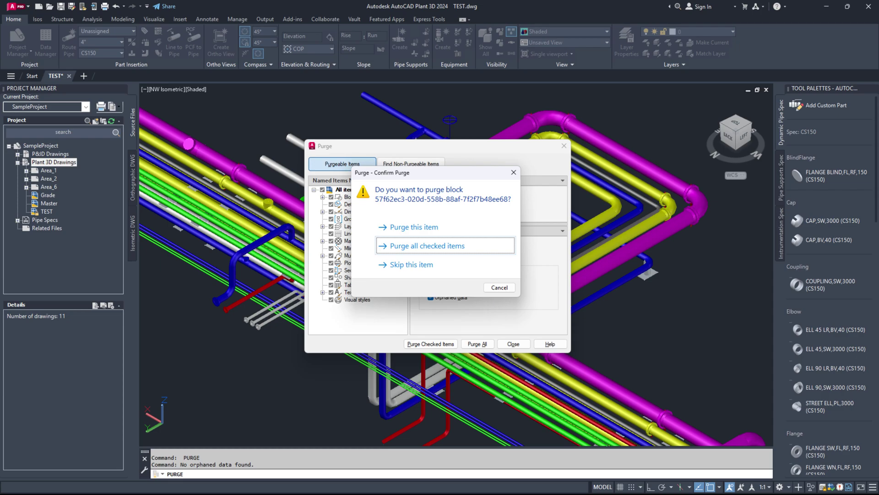
left_click(428, 245)
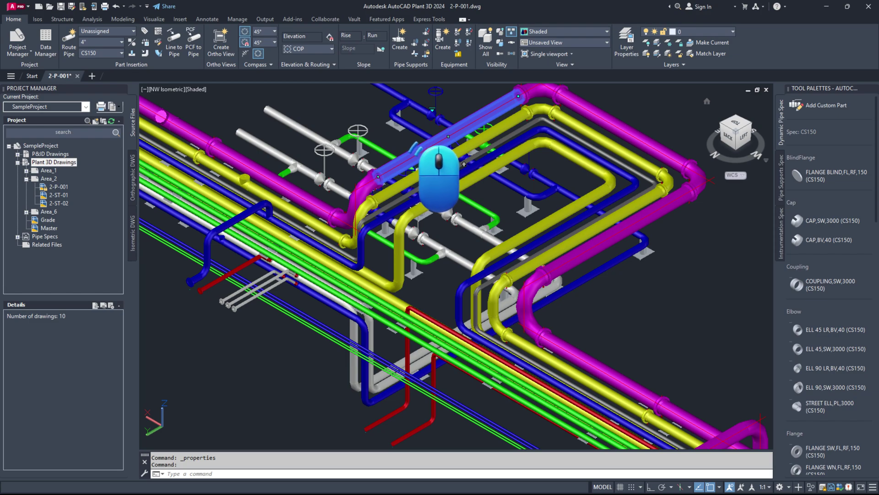
- Open the Properties palette for the selected magenta pipe in 2-P-001
key("ctrl+1")
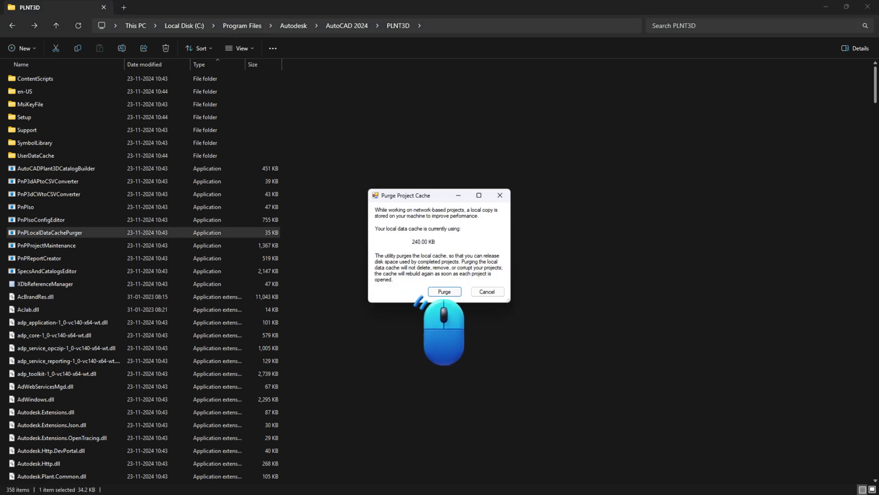
- Purge the 240.00 KB local project cache in PnPLocalDataCachePurger
left_click(444, 294)
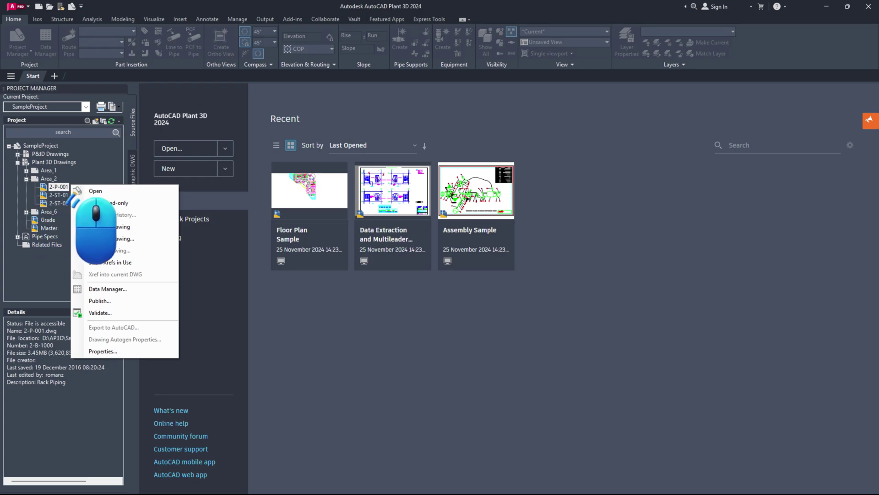
- Open 2-P-001 from Project Manager and view the Properties of the magenta 24" CS150 pipe
left_click(96, 190)
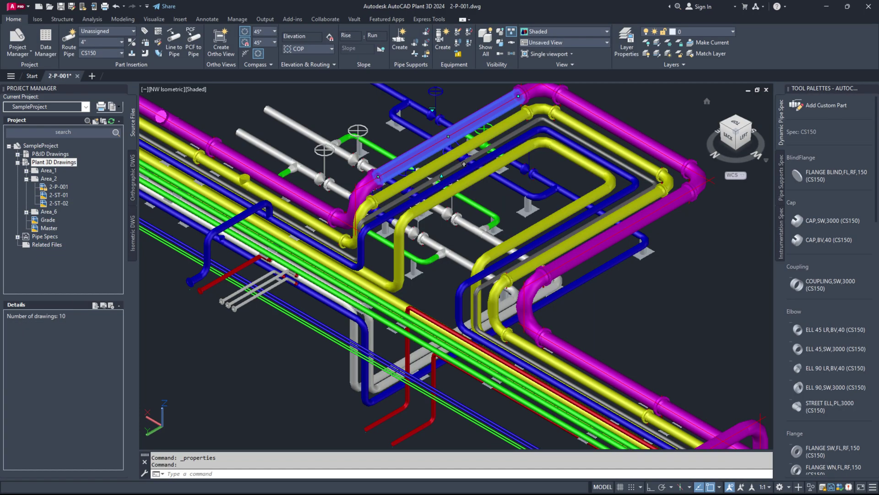
left_click(415, 152)
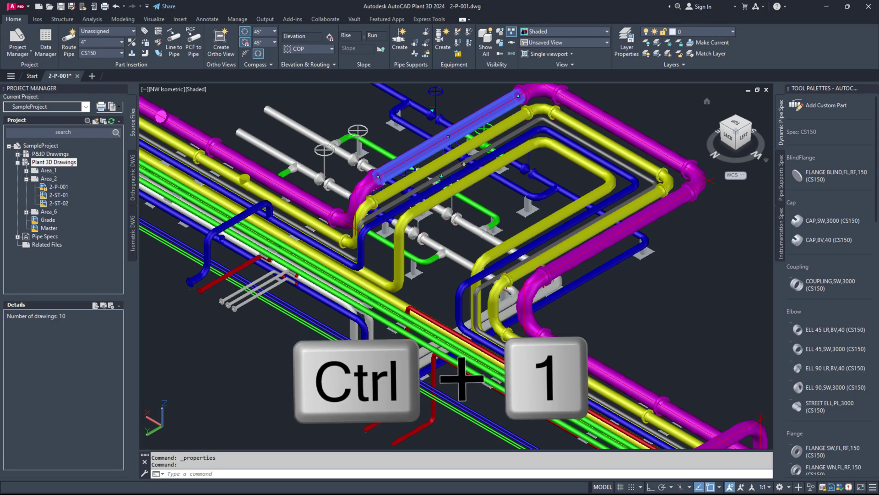
key("ctrl+1")
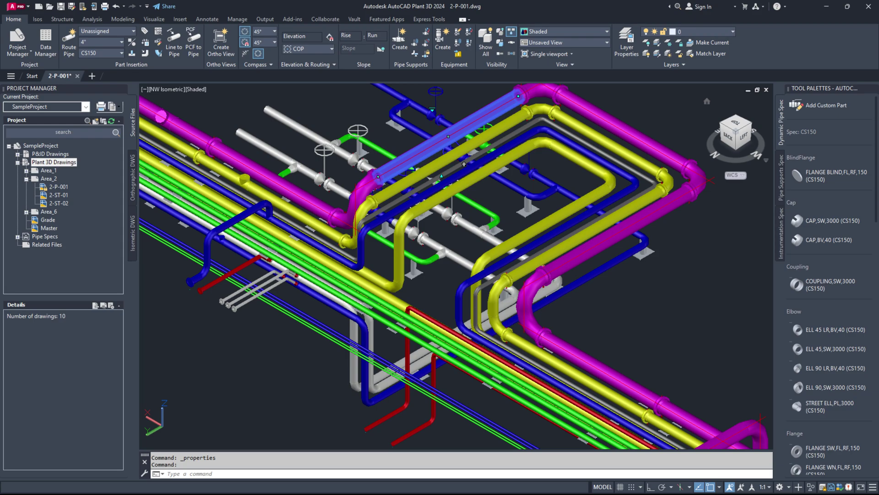
double_click(464, 164)
key("ctrl+1")
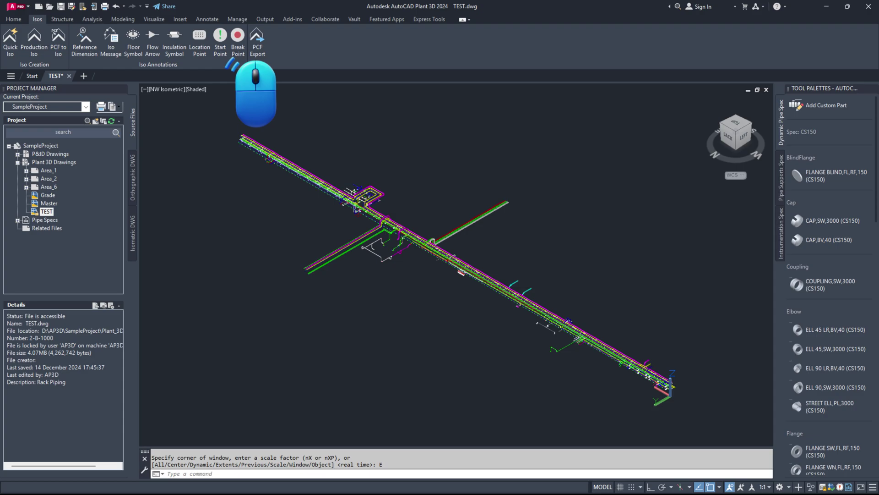
- Run PCF Export with all TEST line numbers checked and create the PCF files in SampleProject
left_click(257, 41)
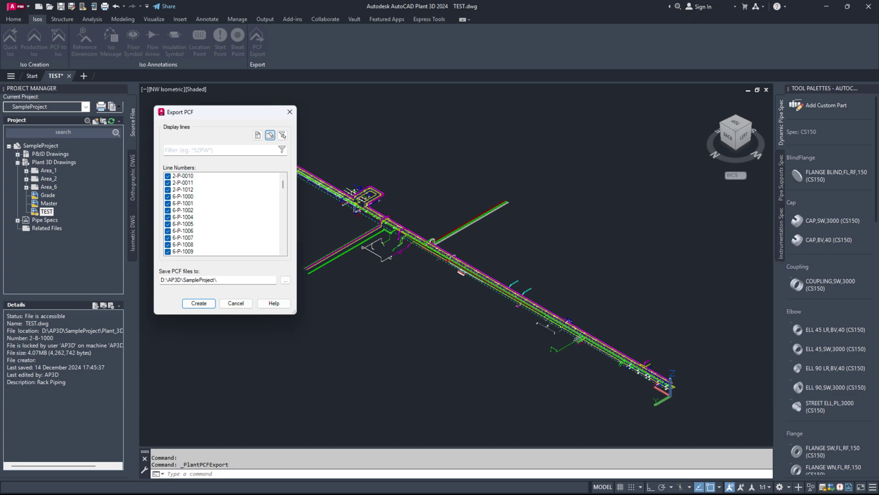
key("Return")
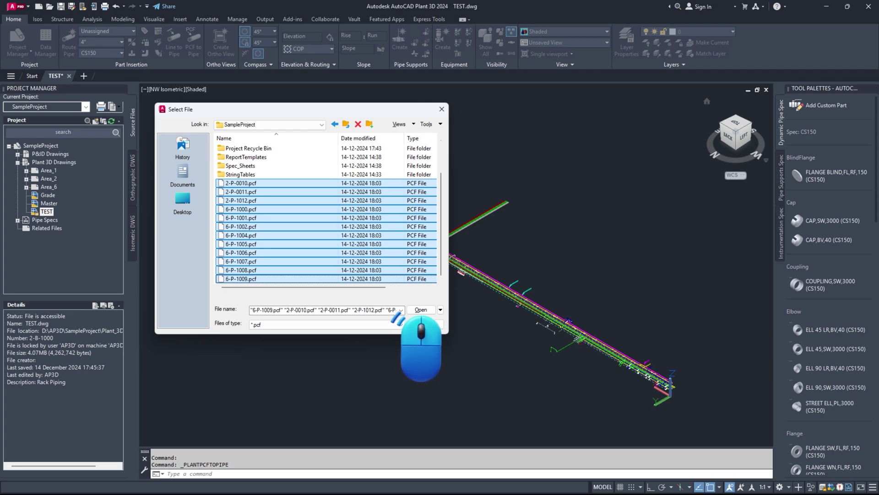
- Load the selected exported .pcf files from SampleProject for PCF to Pipe conversion
key("Return")
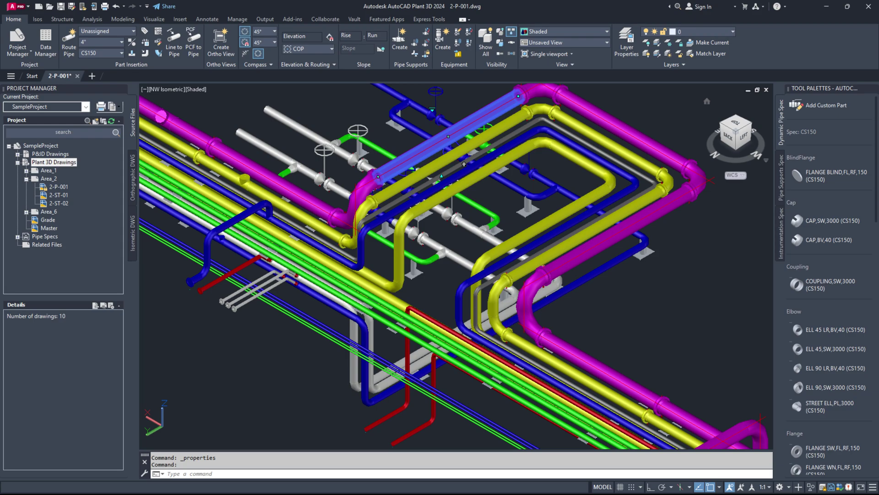
key("ctrl+1")
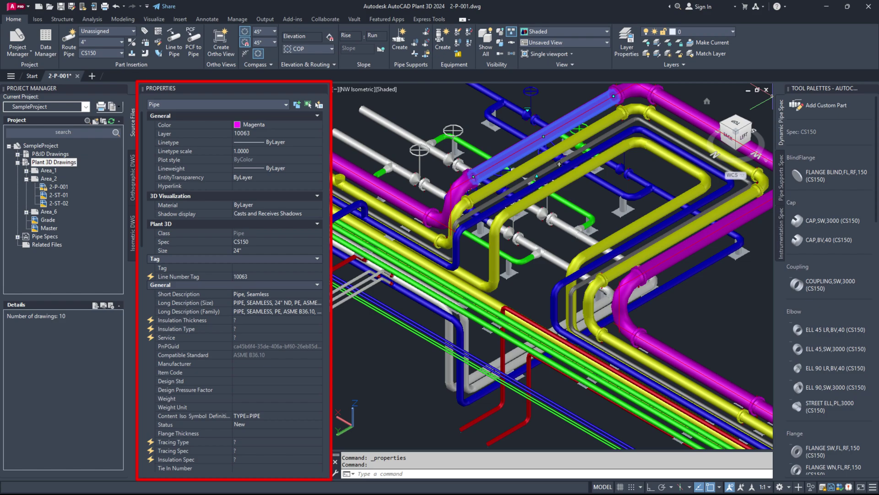
key("ctrl+1")
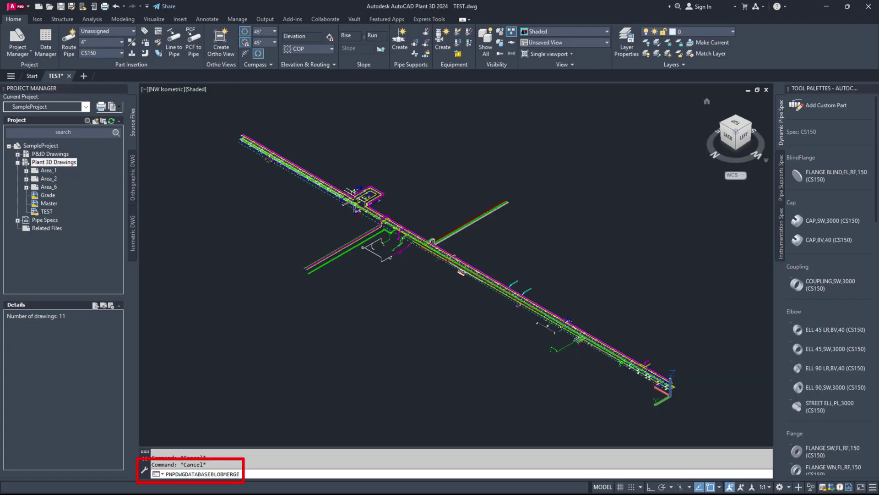
- Run PNPDWGDATABASEBLOBMERGE and enter OFF as its new value
key("Return")
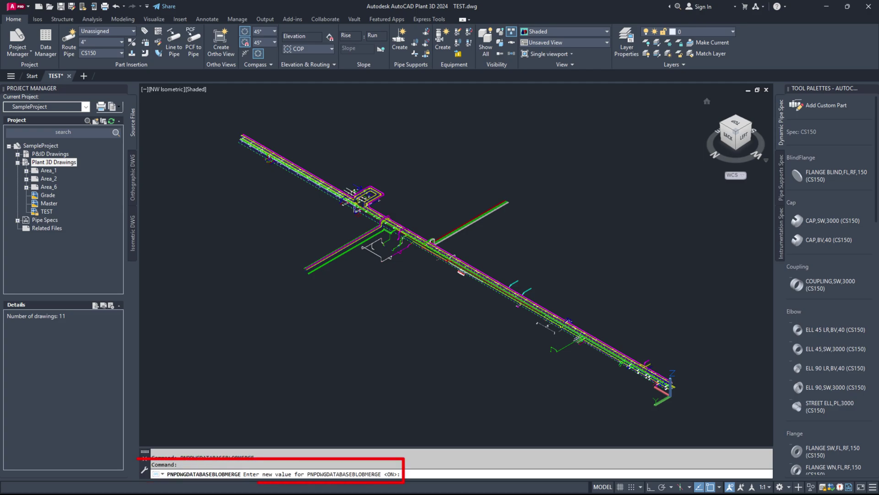
right_click(77, 162)
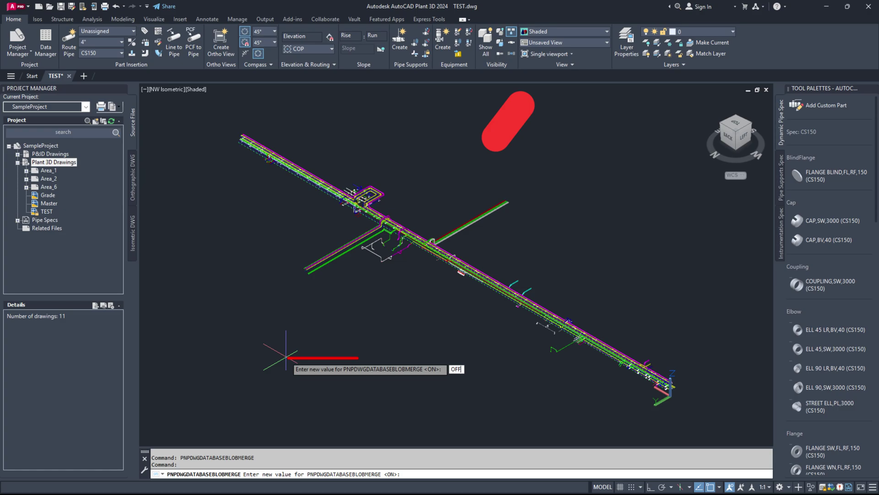
type("OFF")
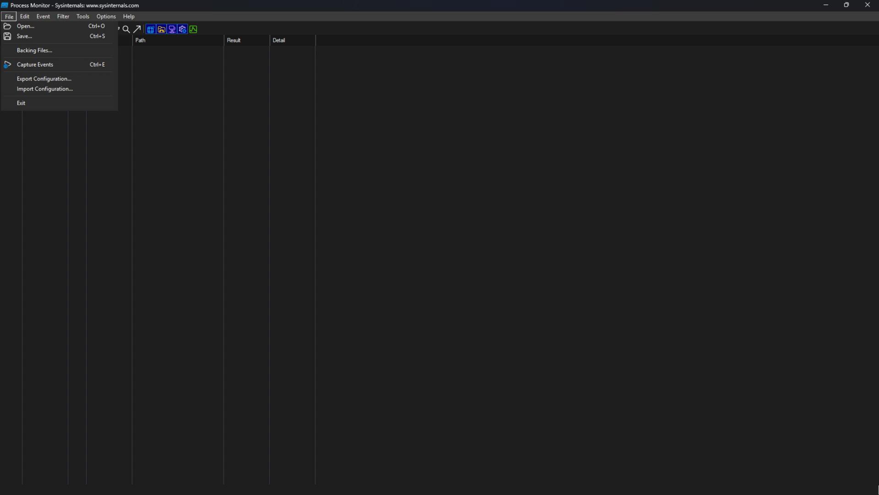
- Move through Process Monitor's File and Edit menus to reach the Filter menu
key("Right")
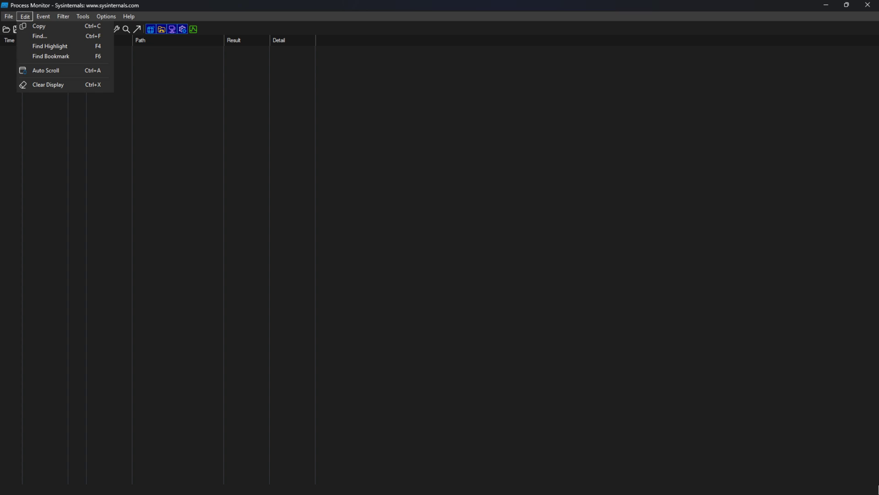
key("Right")
key("Right")
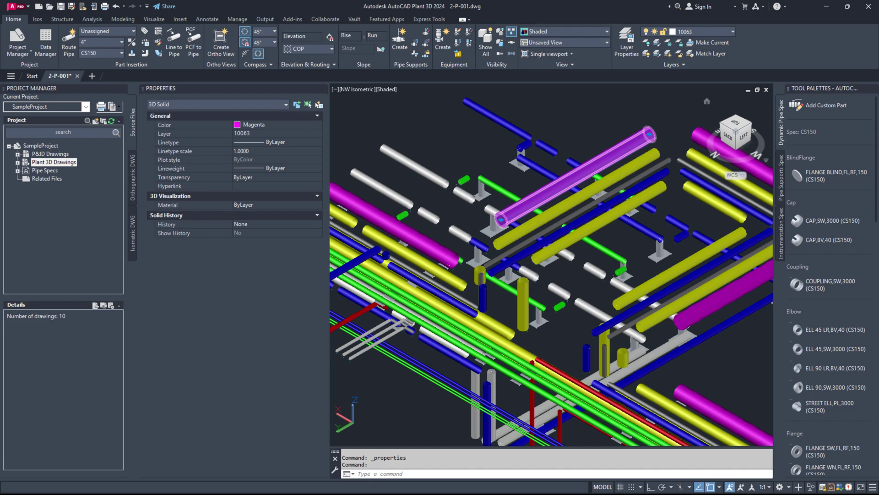
- Undo the last change made to the pipe in 2-P-001
key("ctrl+z")
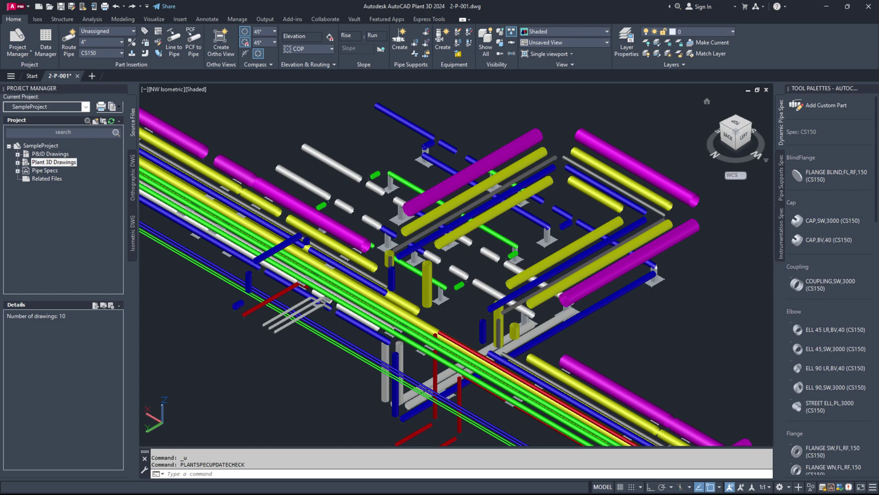